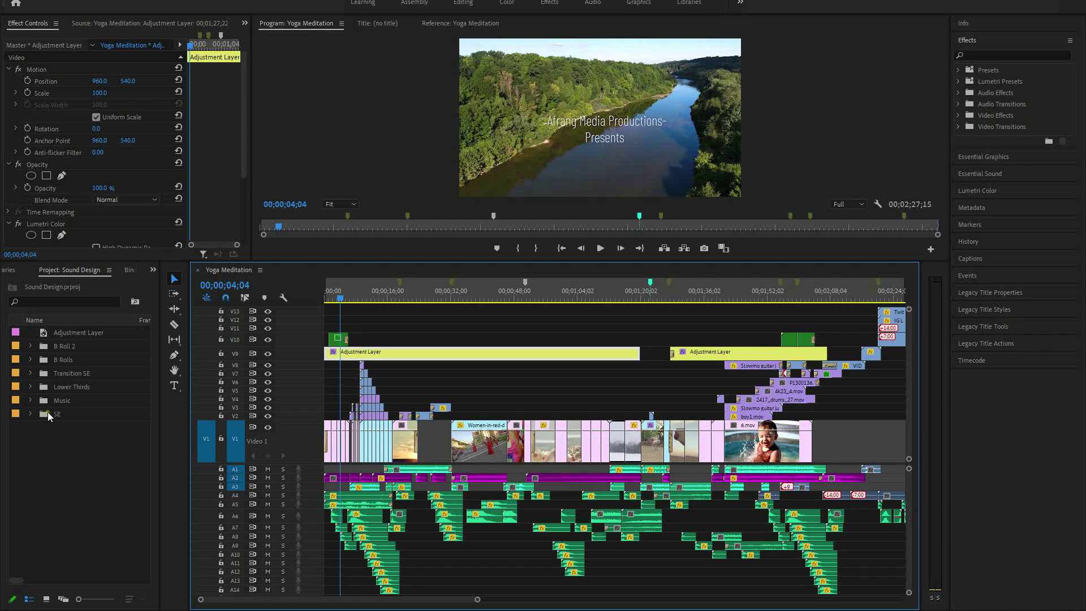
Step: Expand and collapse the SE, Wind and B Roll 2 bins to check their contents
left_click(30, 413)
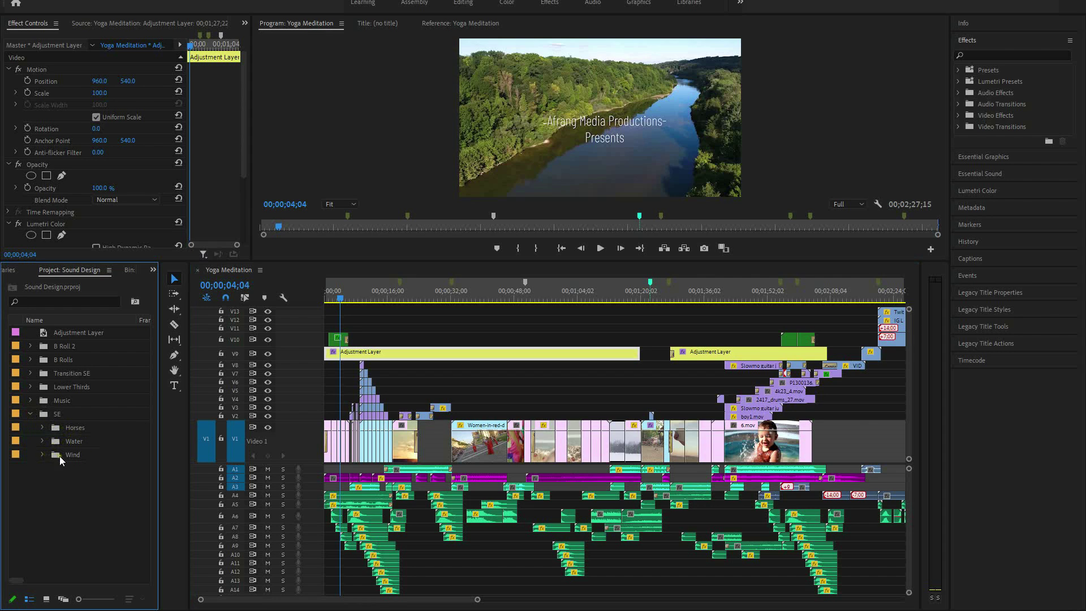
left_click(41, 455)
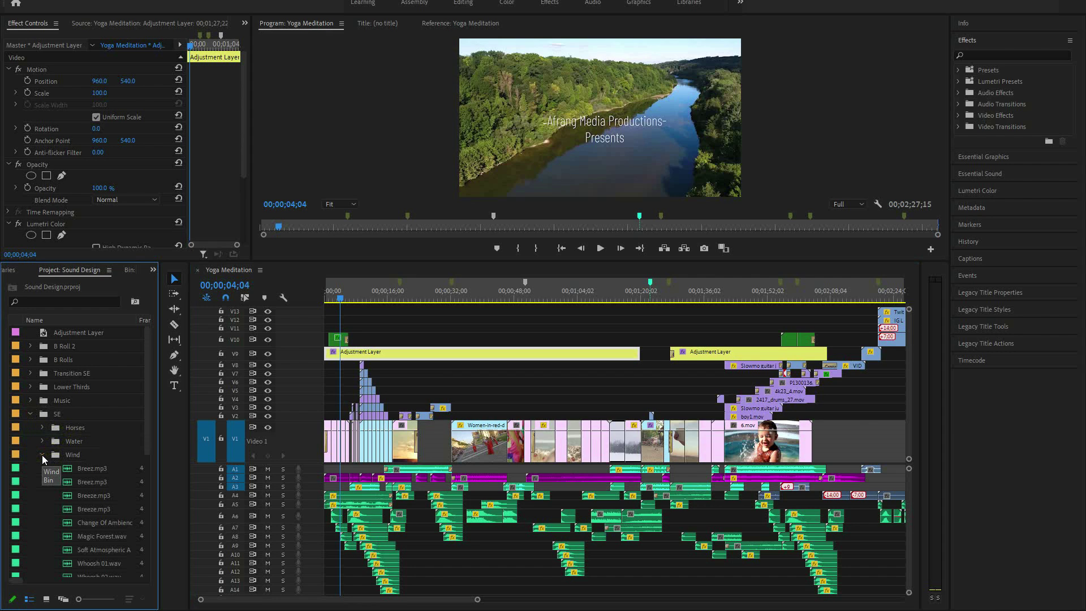
left_click(42, 454)
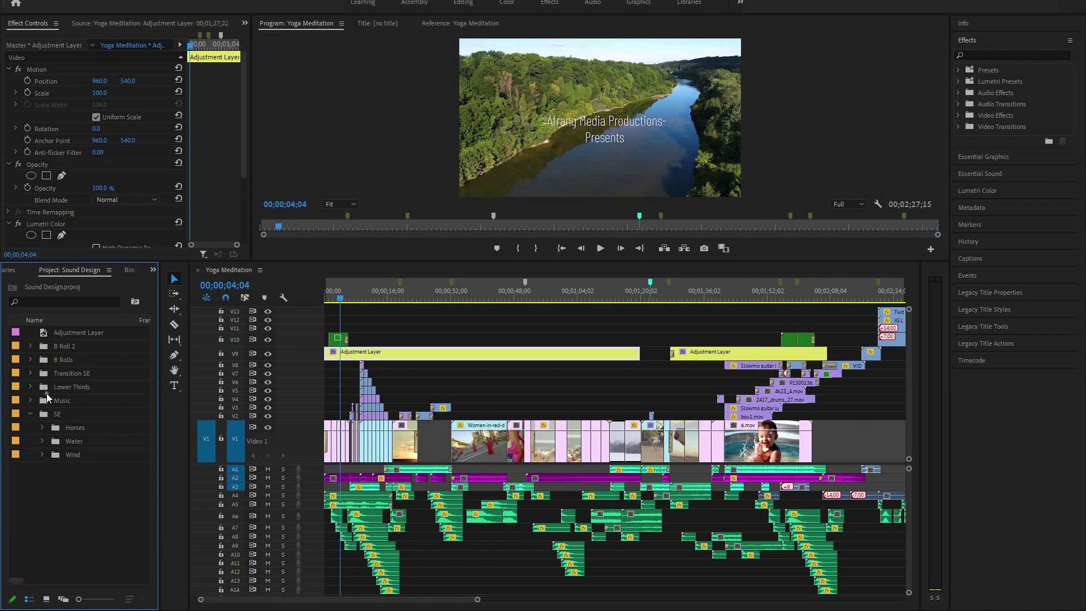
left_click(30, 413)
left_click(30, 346)
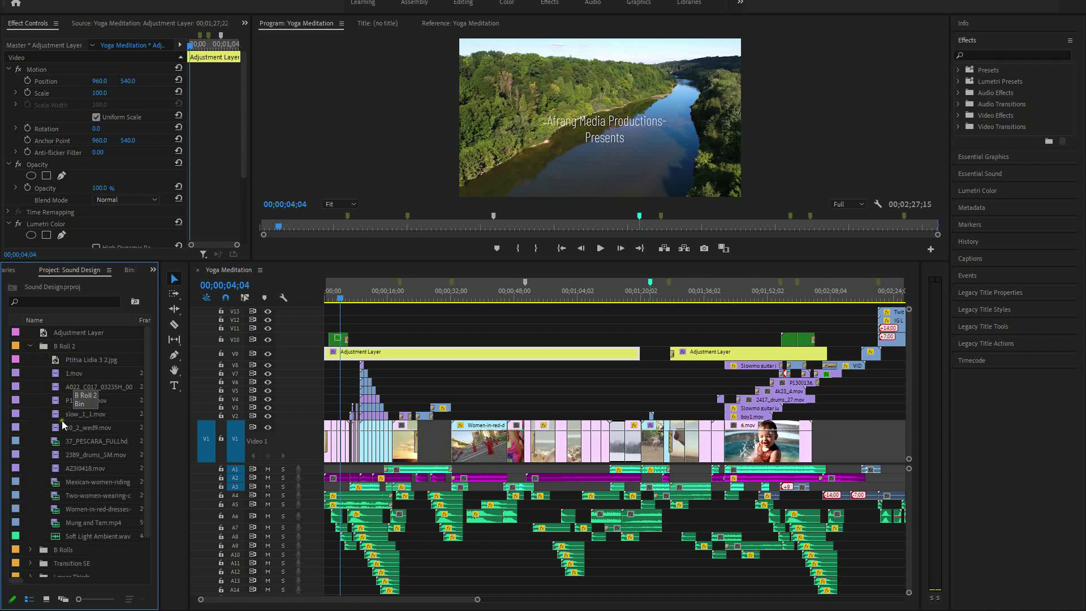
left_click(30, 346)
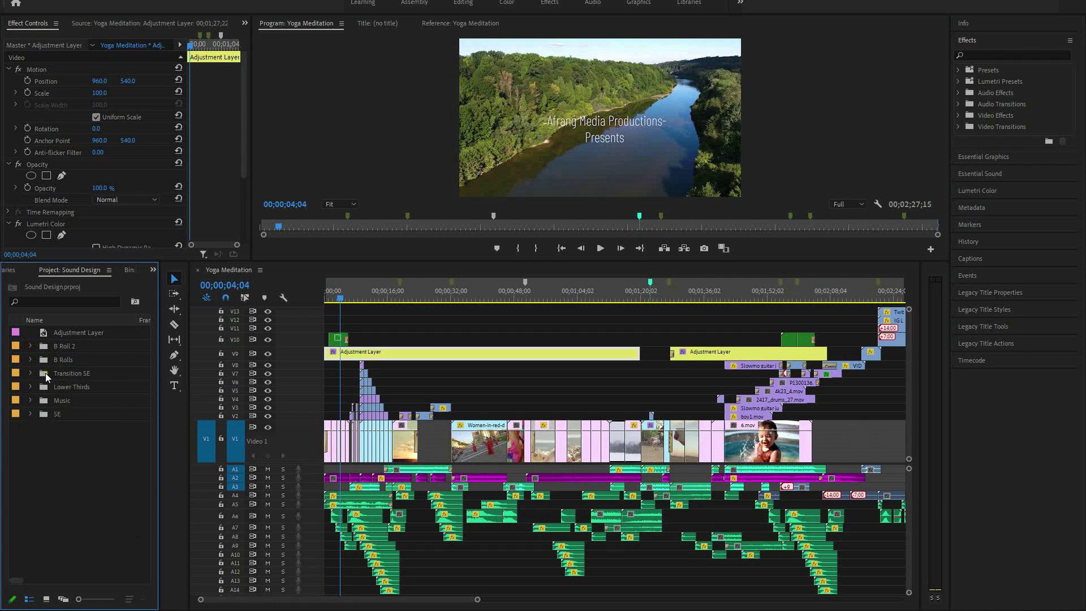
Step: Review the Transition SE, Lower Thirds and Music bins, then turn off track V9's output
left_click(31, 373)
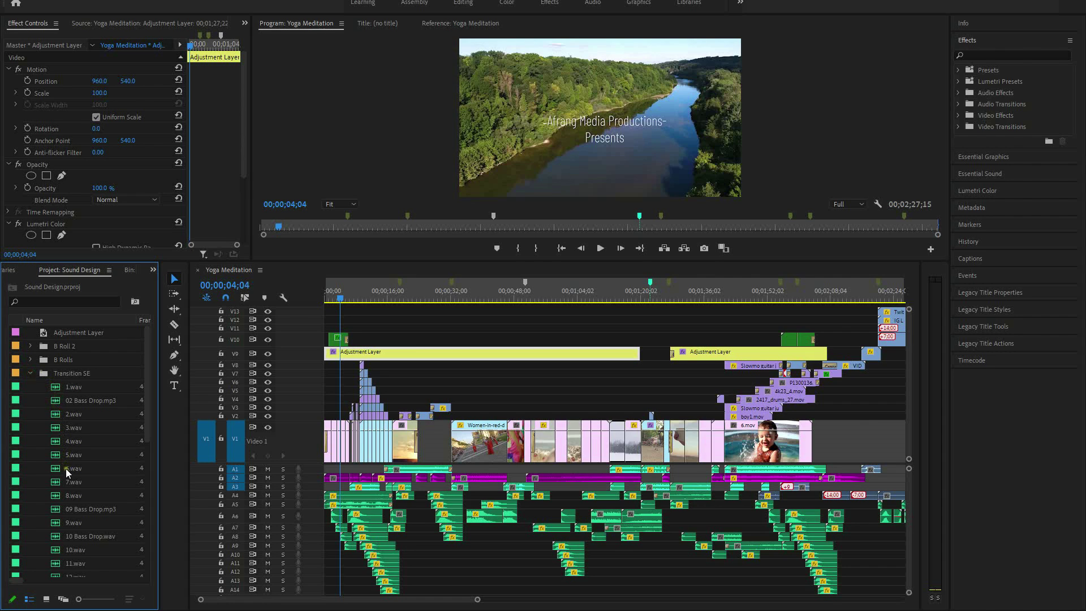
left_click(31, 373)
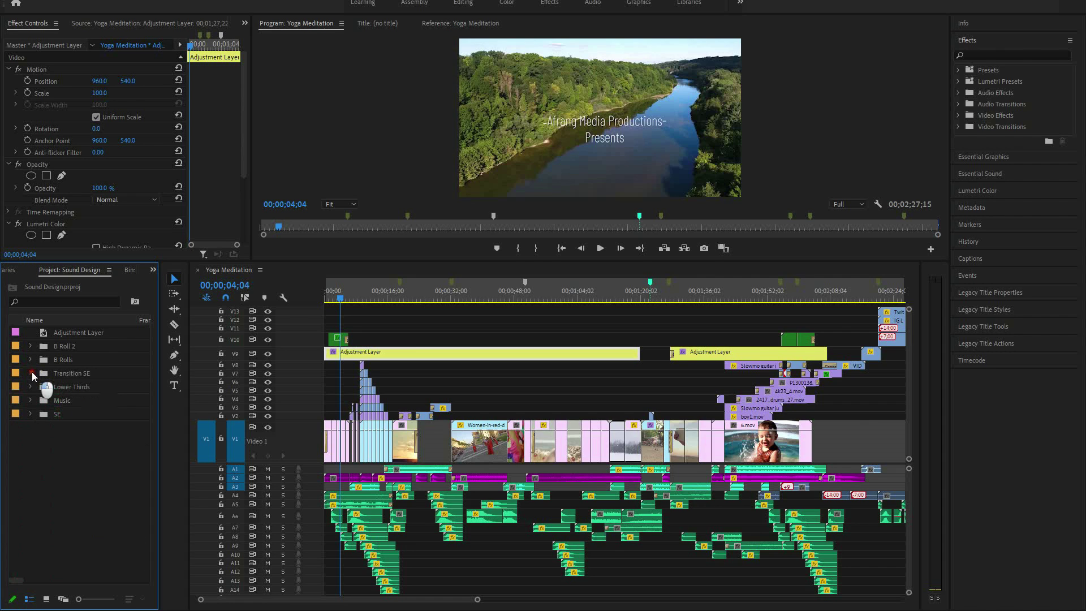
left_click(30, 387)
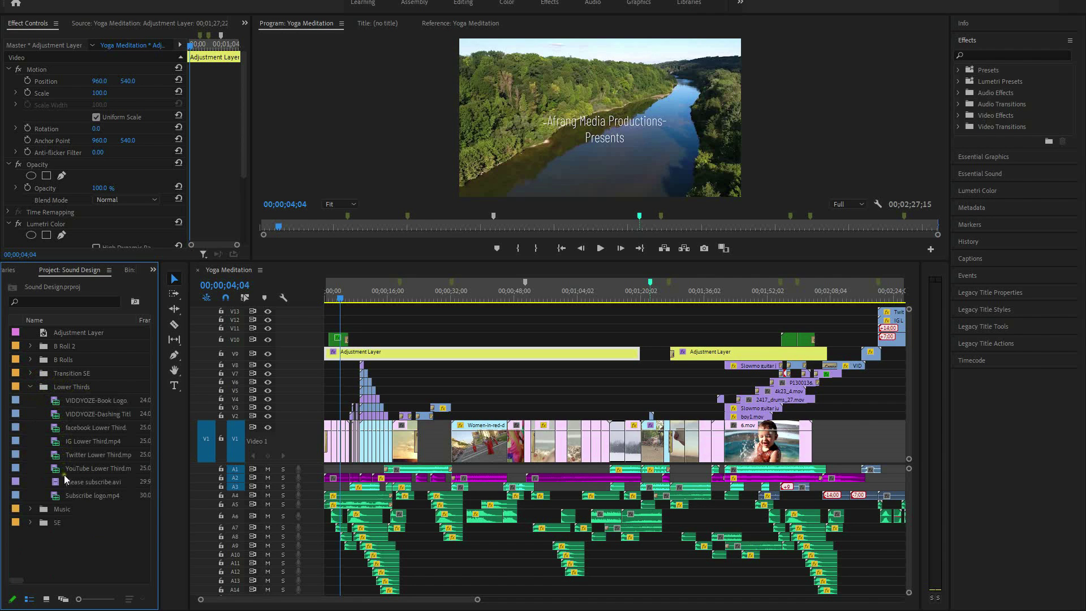
left_click(30, 387)
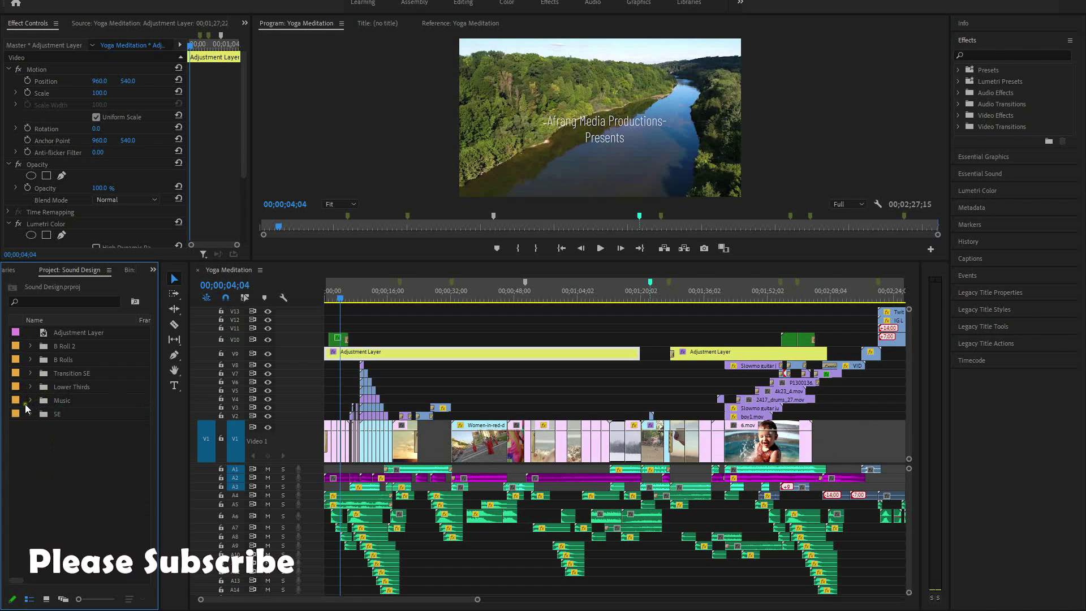
left_click(32, 401)
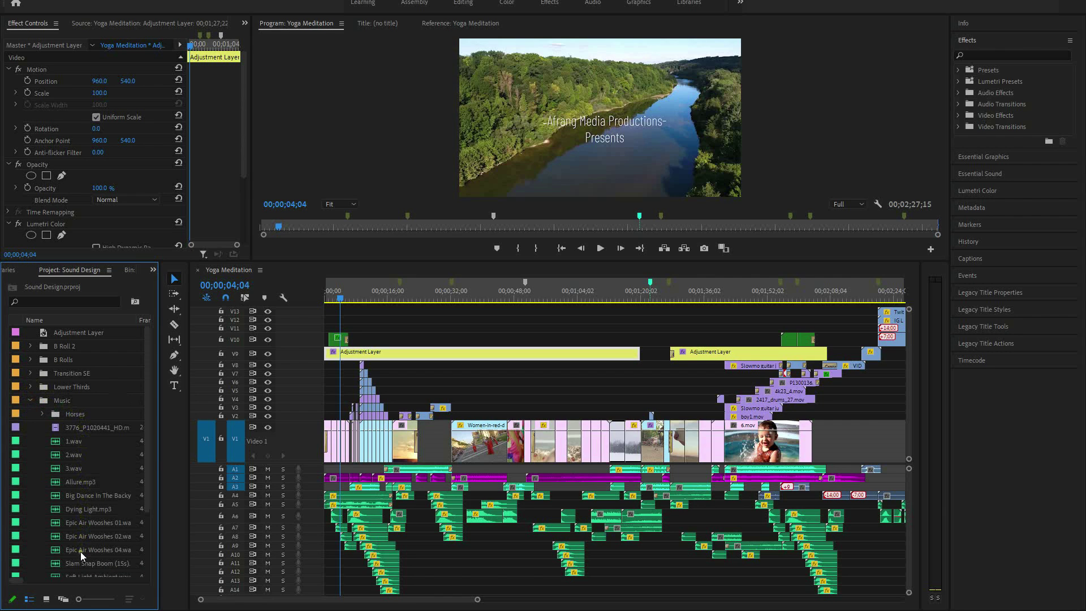
left_click(31, 400)
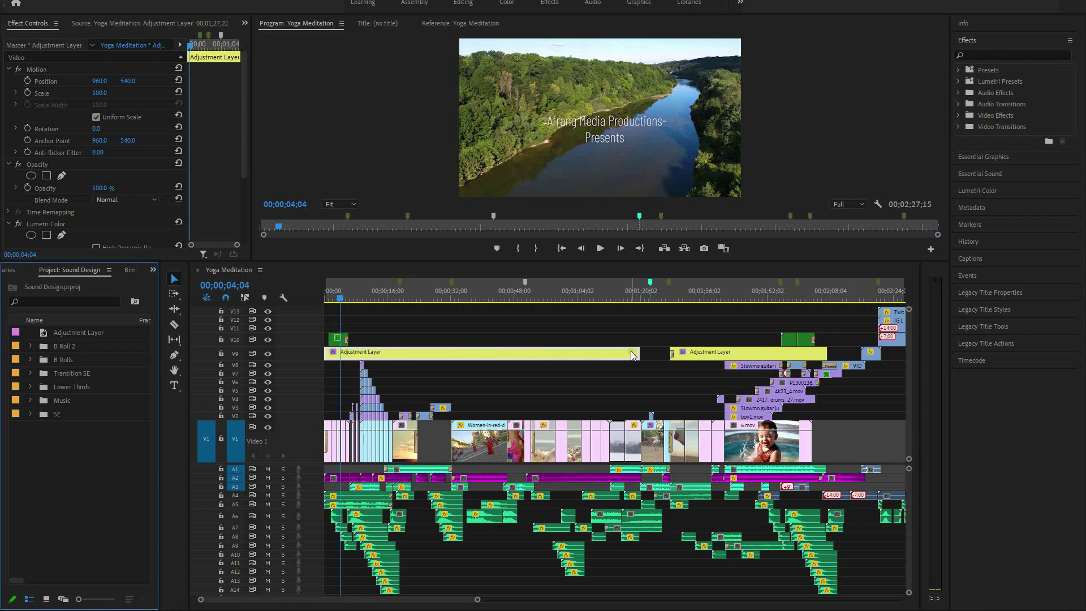
left_click(269, 353)
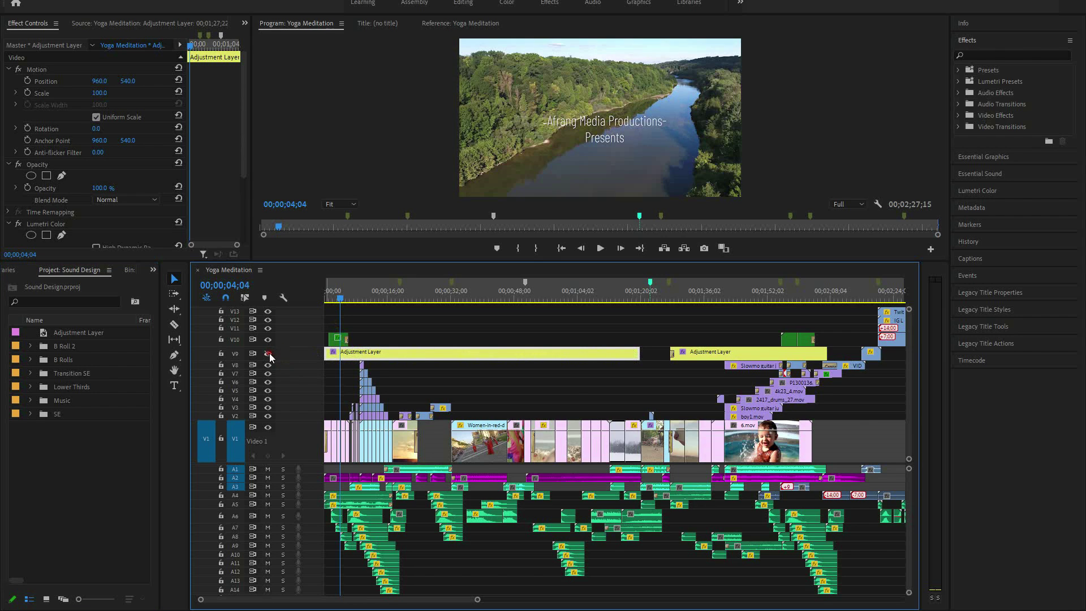
Step: Turn V9 back on, toggle V10 off and on, and return the playhead to 00;00;00;00
left_click(269, 353)
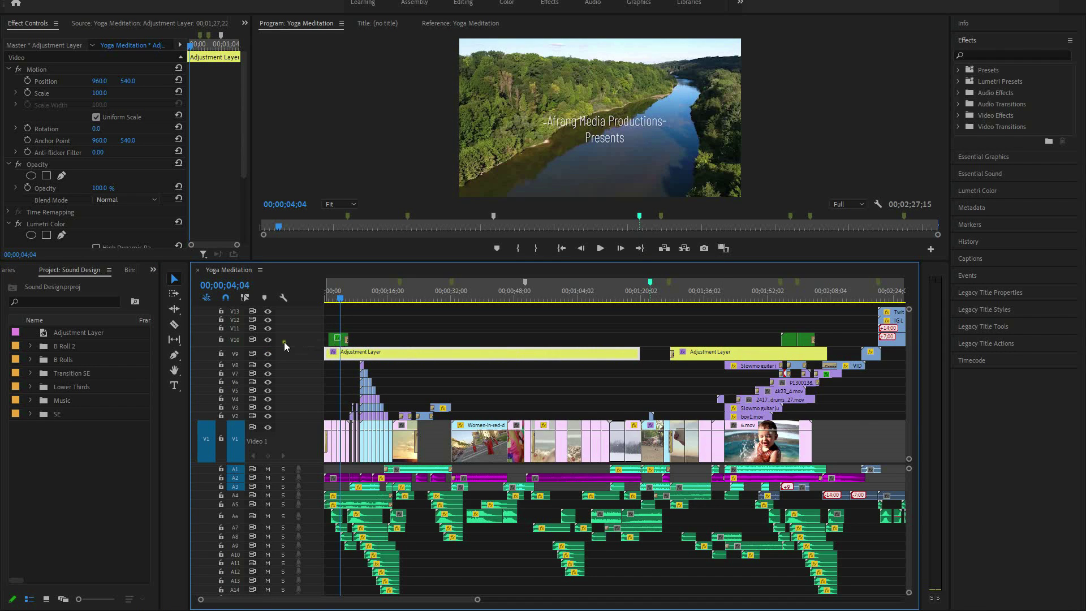
left_click(268, 339)
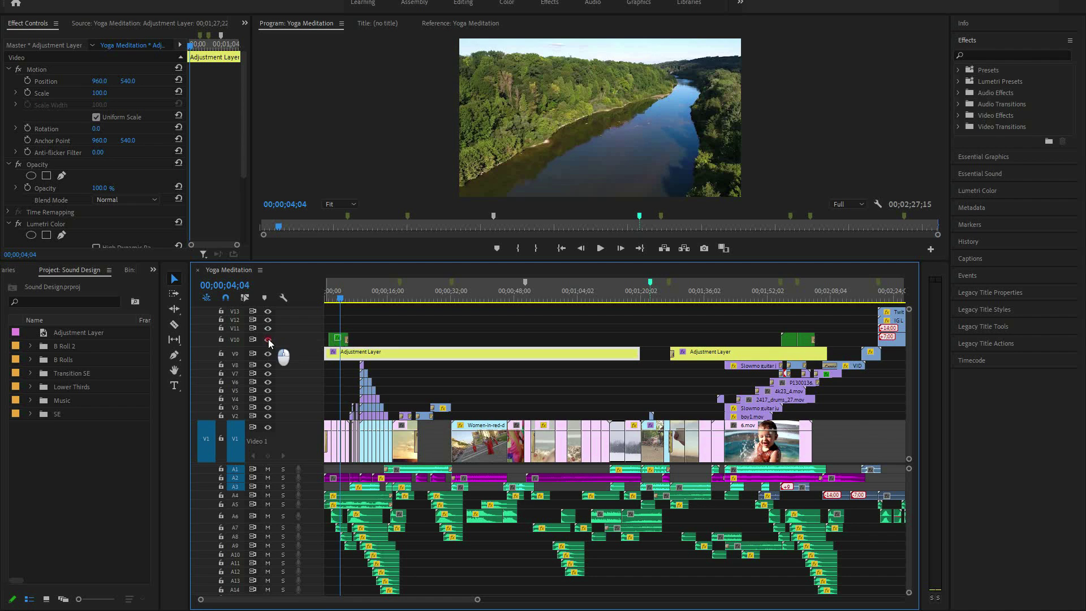
left_click(268, 339)
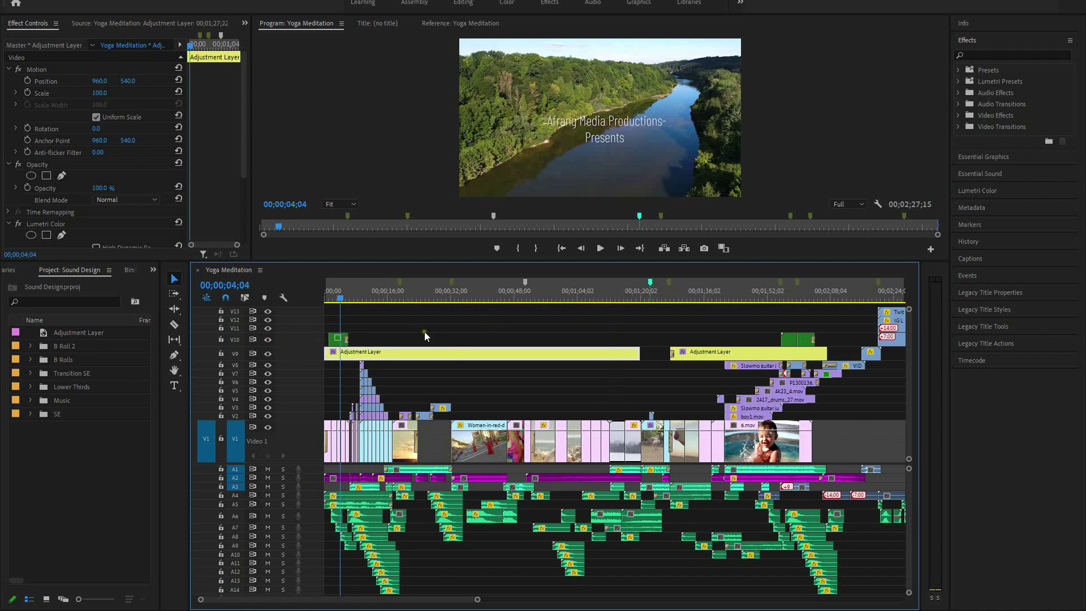
left_click_drag(337, 296, 319, 306)
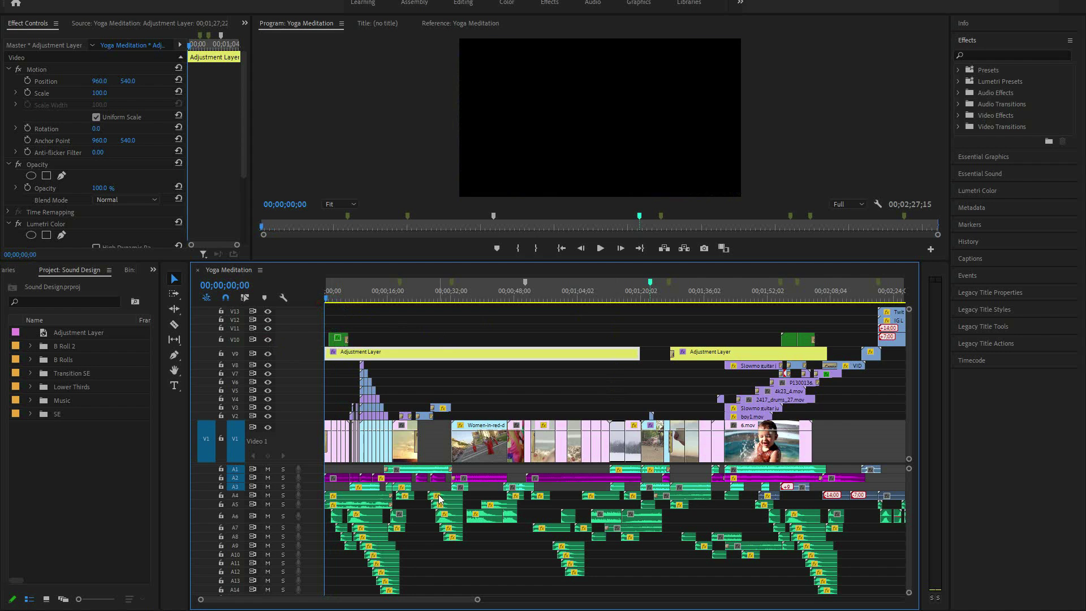
Step: Play the opening, stop, save the project, and move the playhead to 00;02;27;05
key("space")
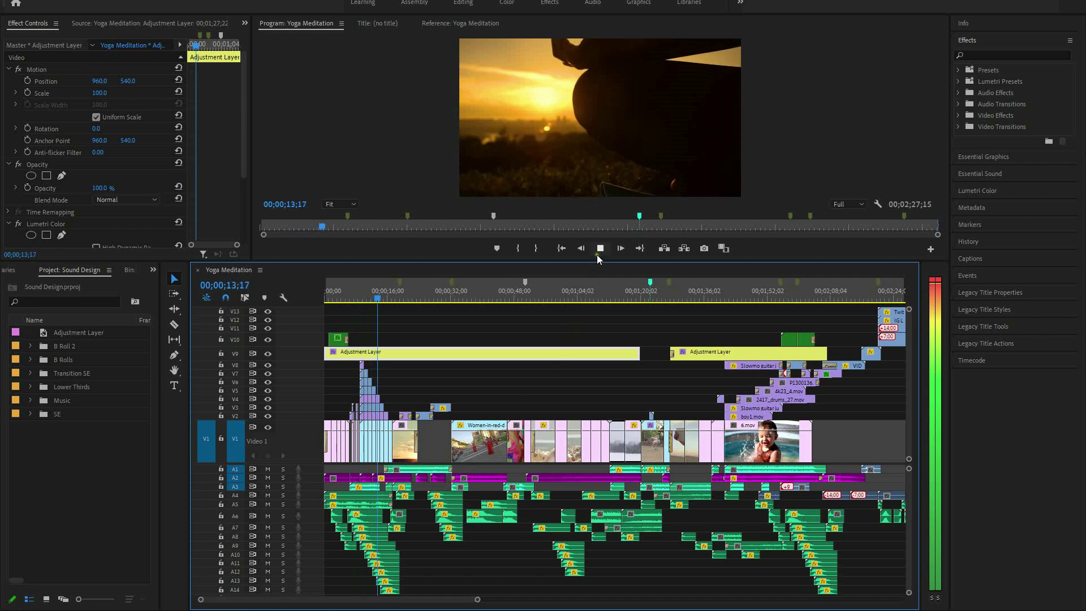
left_click(600, 249)
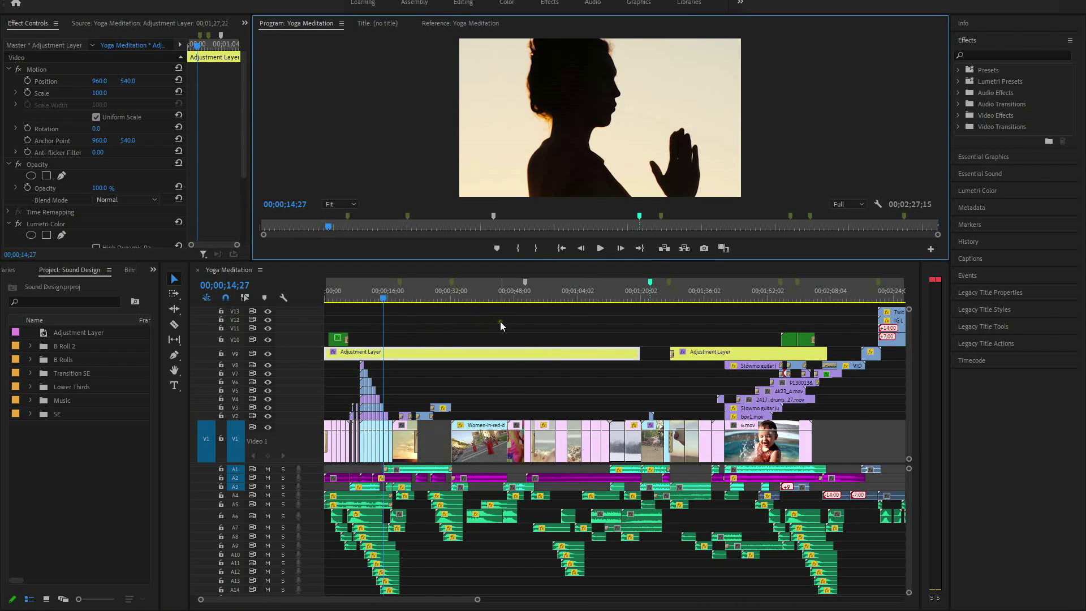
key("ctrl+s")
left_click_drag(385, 296, 872, 328)
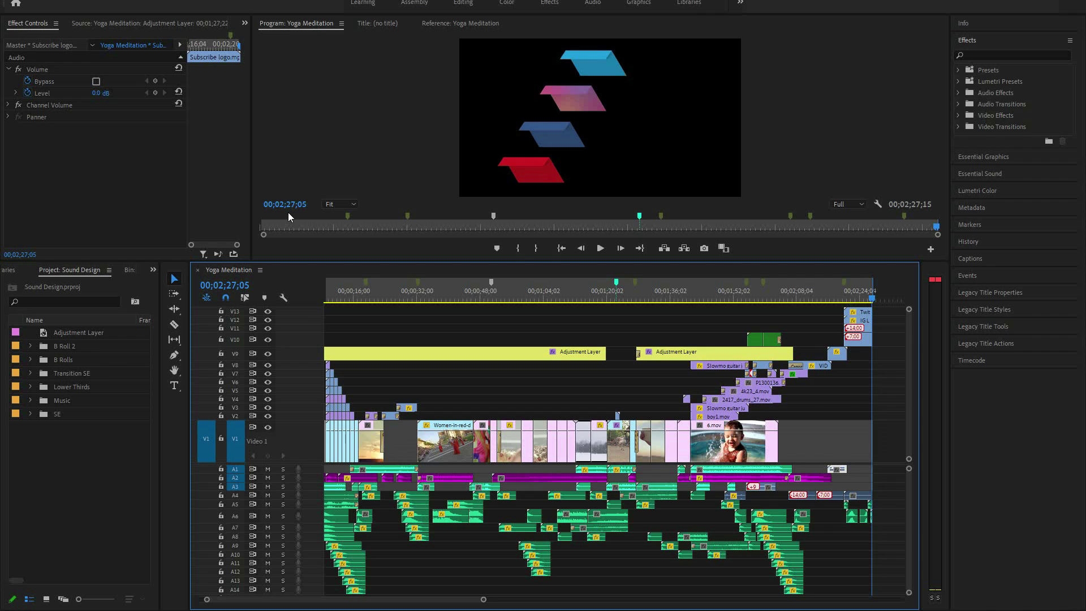
Step: Scrub back over the end card, then jump the playhead to the start with Home
left_click_drag(872, 300, 825, 307)
left_click(529, 310)
key("Home")
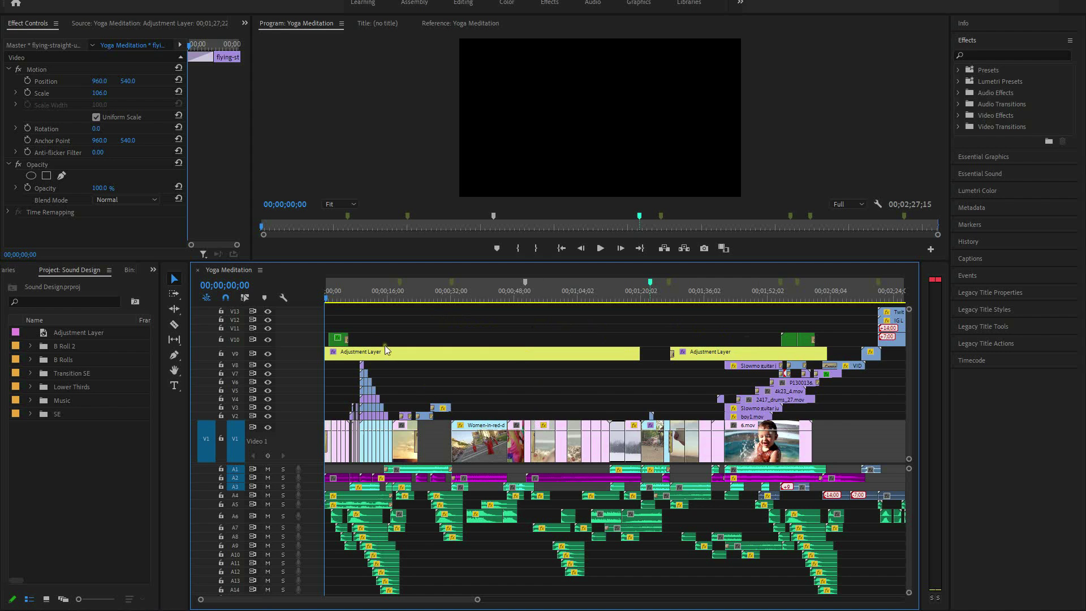
left_click(426, 311)
Step: Split the Women-in-red clip on V1 at 00;00;41;01 with Ctrl+K
left_click_drag(328, 303, 490, 327)
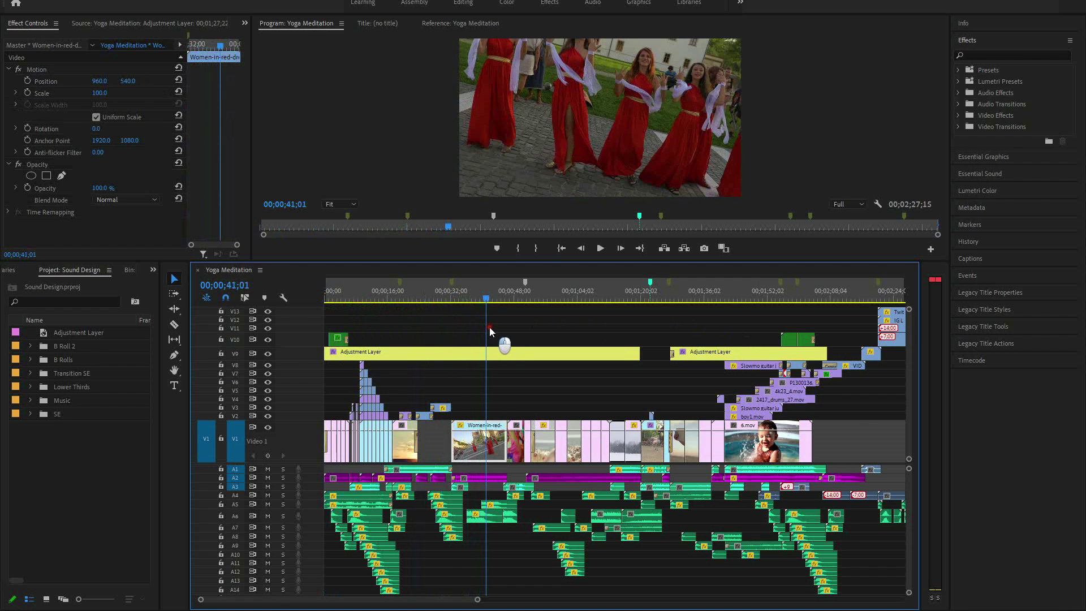
left_click(488, 444)
key("ctrl+k")
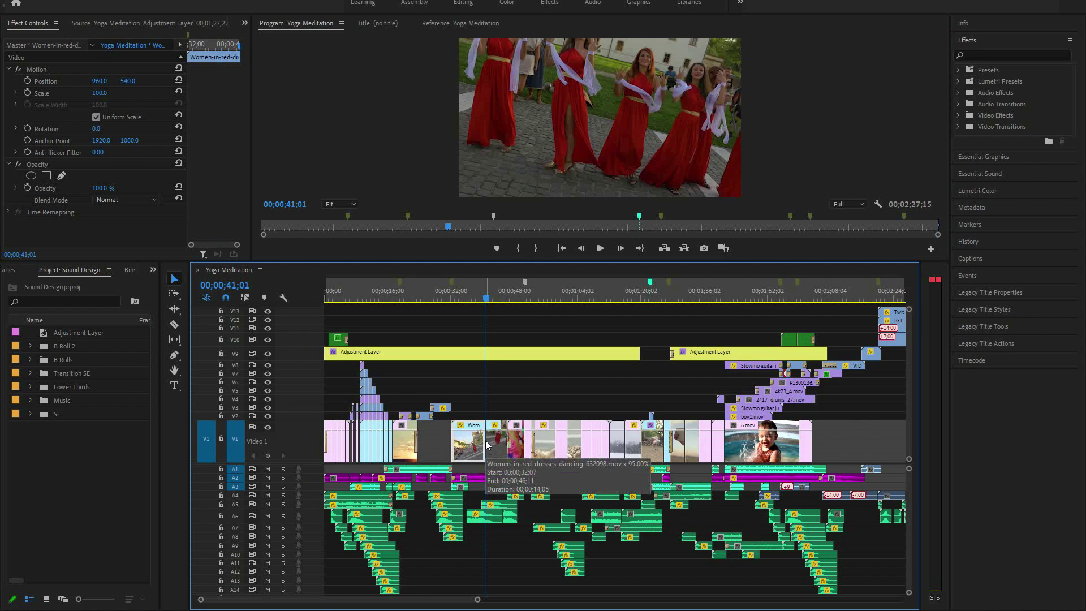
Step: Scrub back to about 00;00;37;18 and zoom the timeline in around it
left_click(487, 300)
left_click_drag(487, 300, 475, 314)
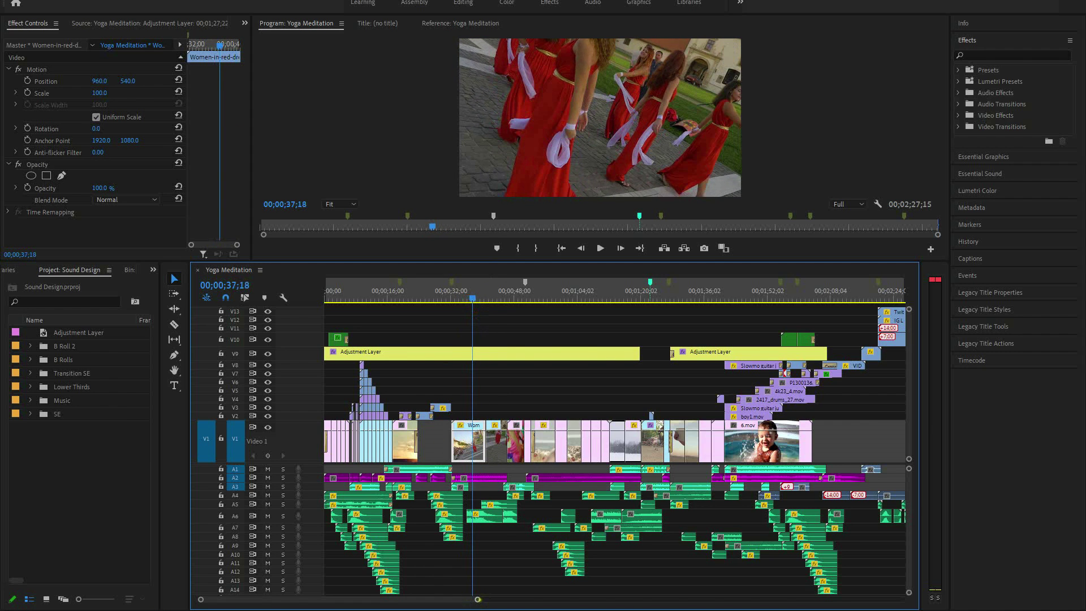
left_click_drag(477, 598, 464, 599)
key("equal")
key("equal")
key("equal")
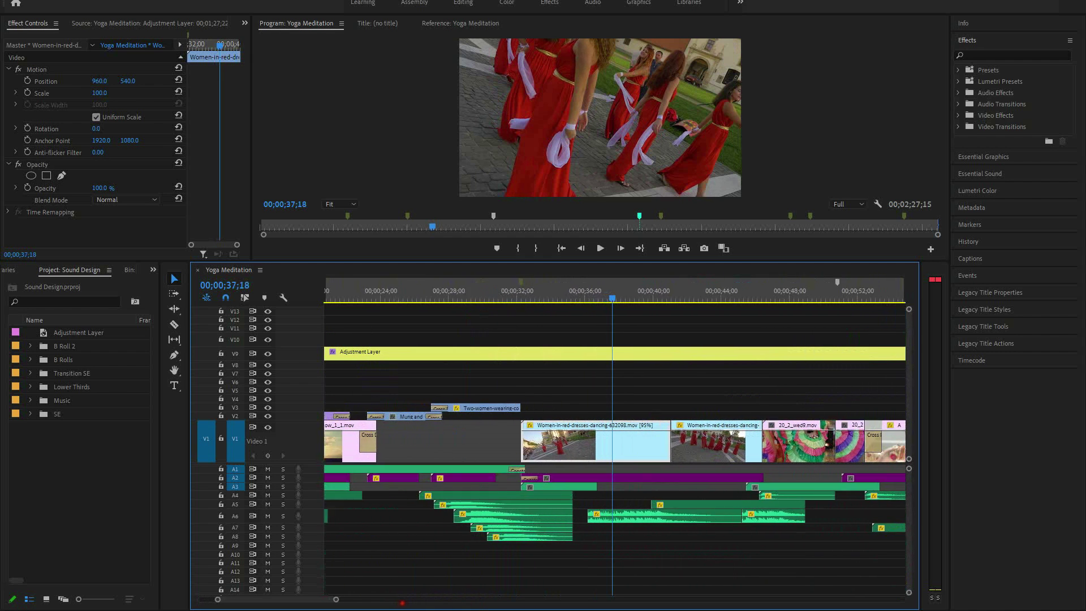
Step: Go to the sequence start, scrub to the yoga sunset shot at 00;00;09;16, and select the V8 clip
left_click_drag(317, 604, 293, 601)
left_click(561, 248)
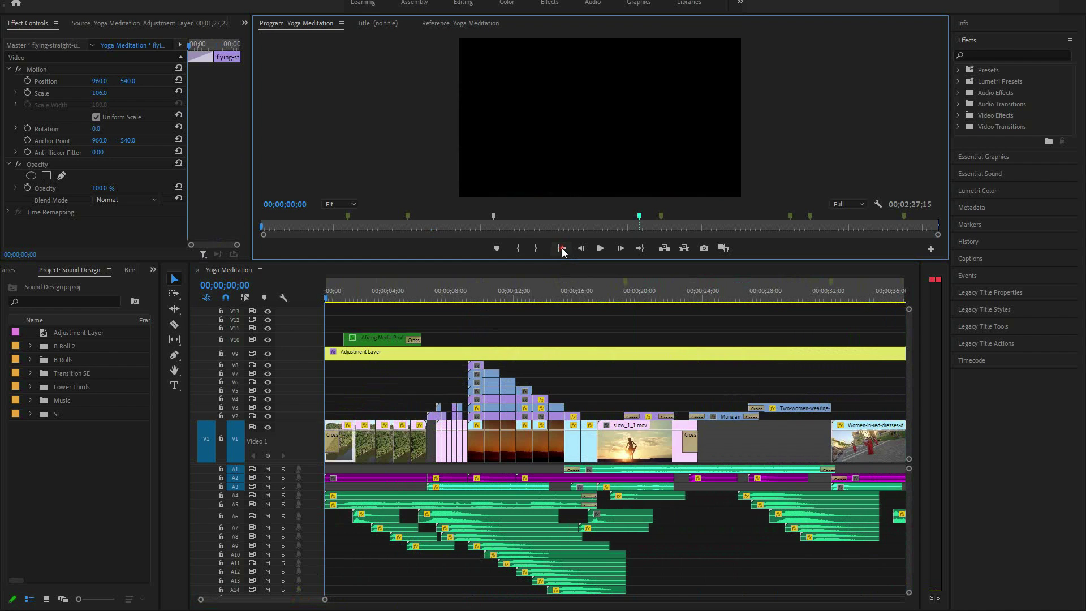
left_click_drag(330, 299, 473, 339)
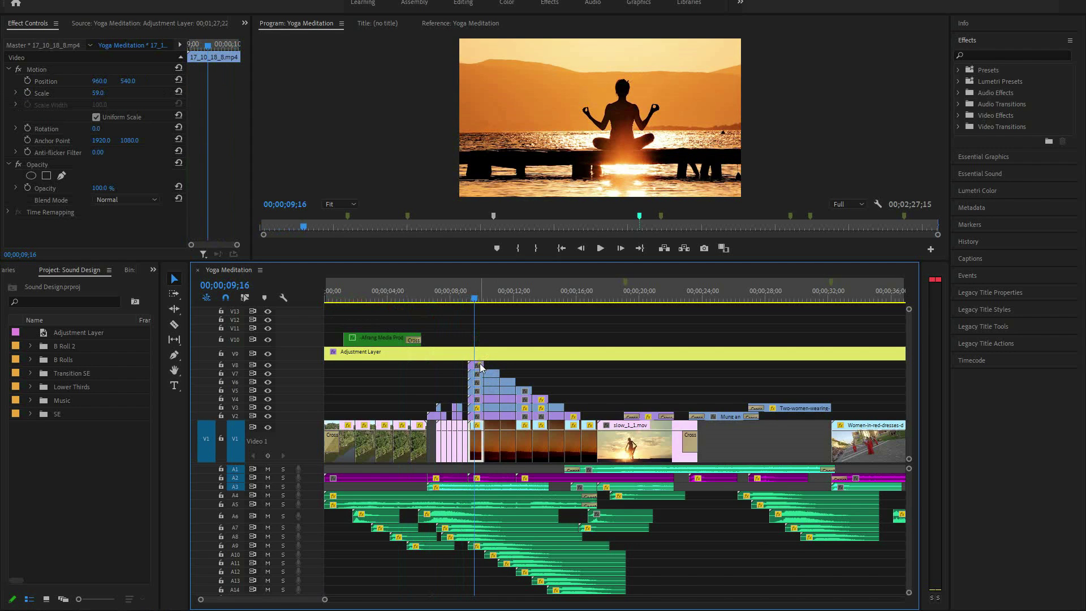
left_click(480, 366)
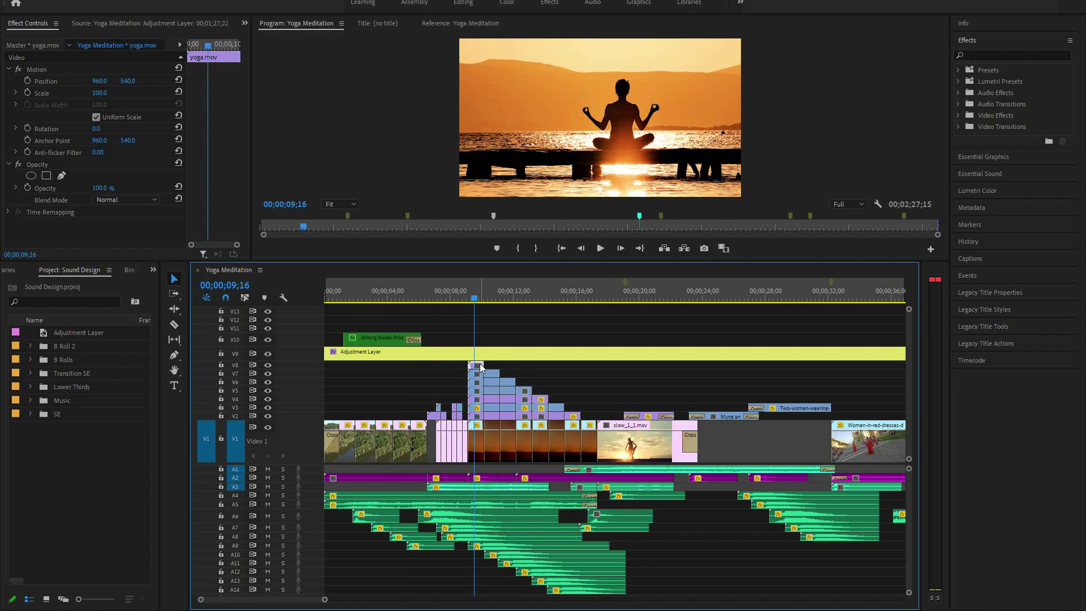
Step: Move yoga.mov up to V10, split the V9 Adjustment Layer at 00;00;10;04, and start the clip there
left_click_drag(480, 366, 479, 341)
left_click(481, 299)
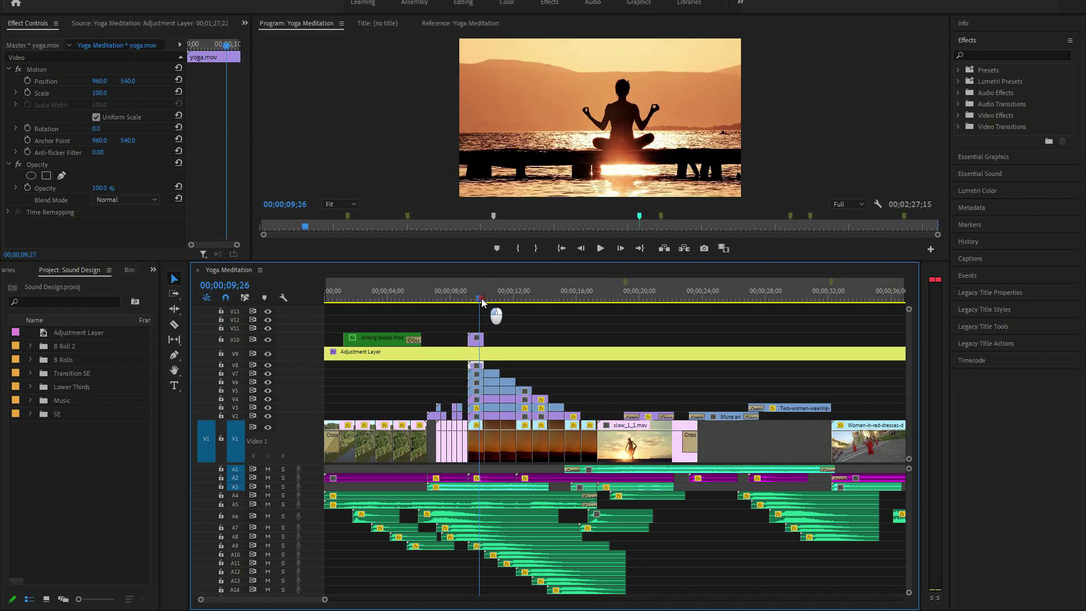
left_click(484, 301)
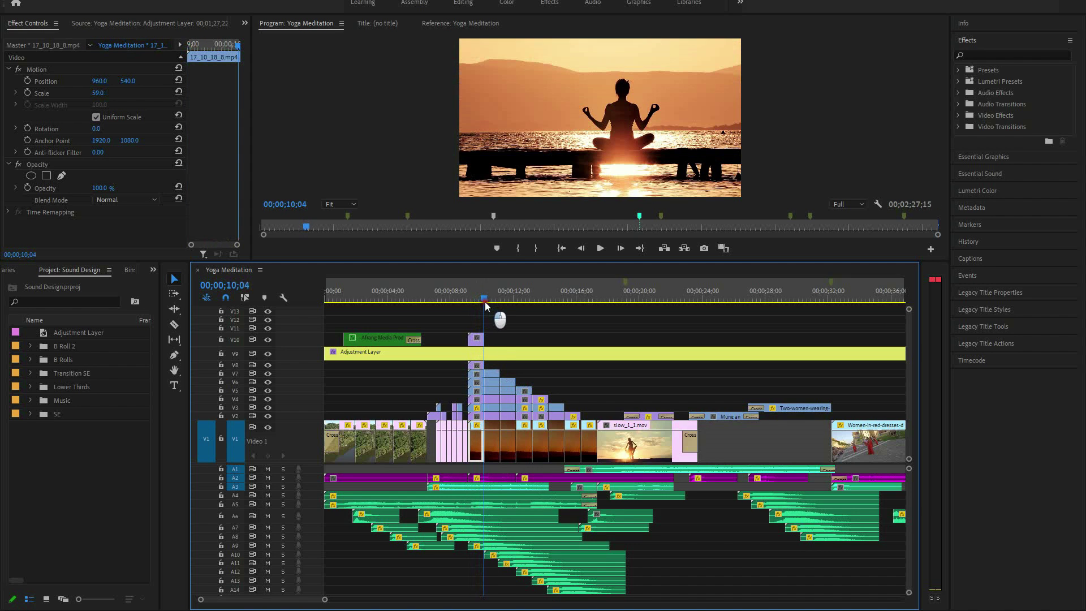
left_click(496, 351)
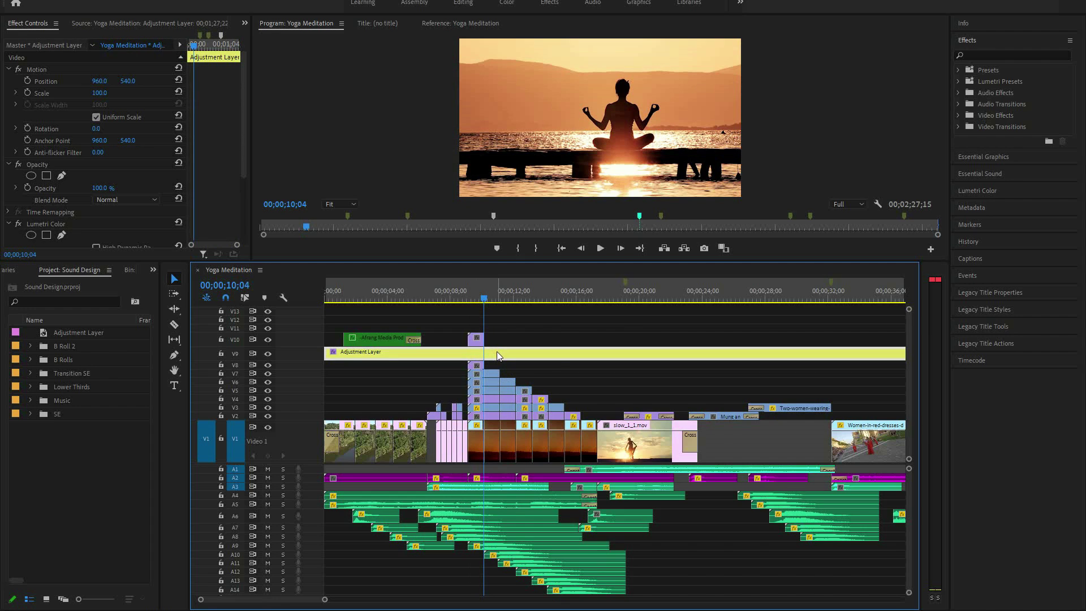
key("ctrl+k")
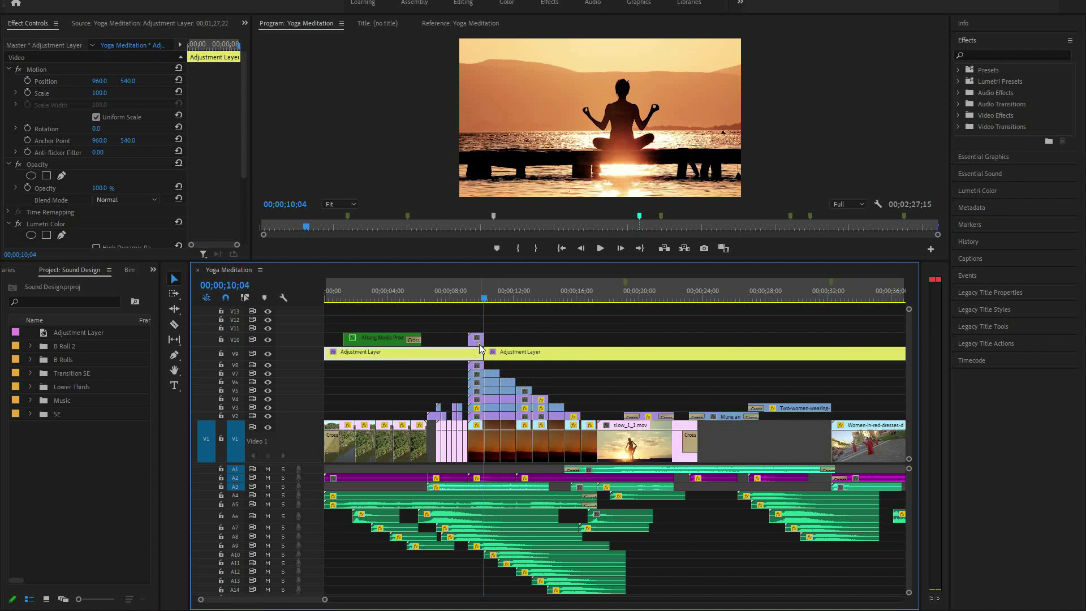
left_click_drag(479, 344, 510, 346)
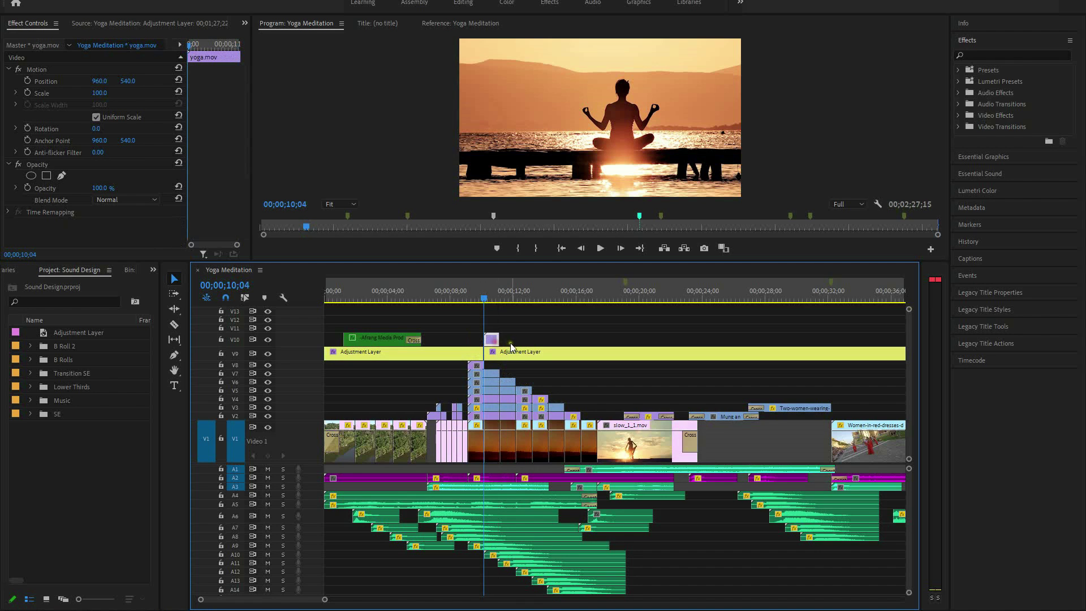
Step: Split the Adjustment Layer again at 00;00;11;04, then shift yoga.mov and undo that move
left_click_drag(484, 298, 500, 303)
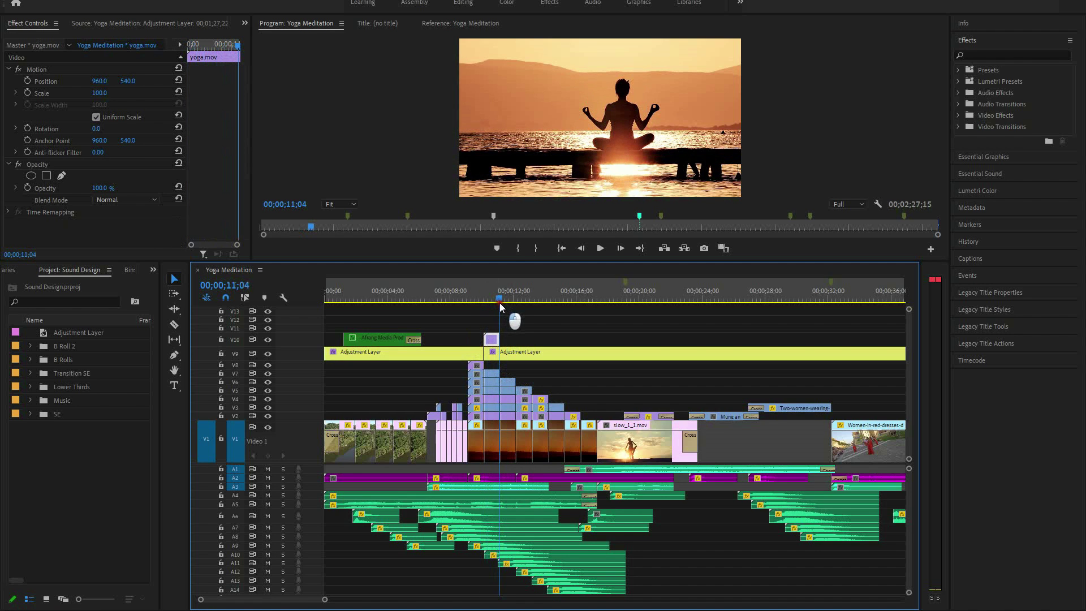
left_click(516, 353)
key("ctrl+k")
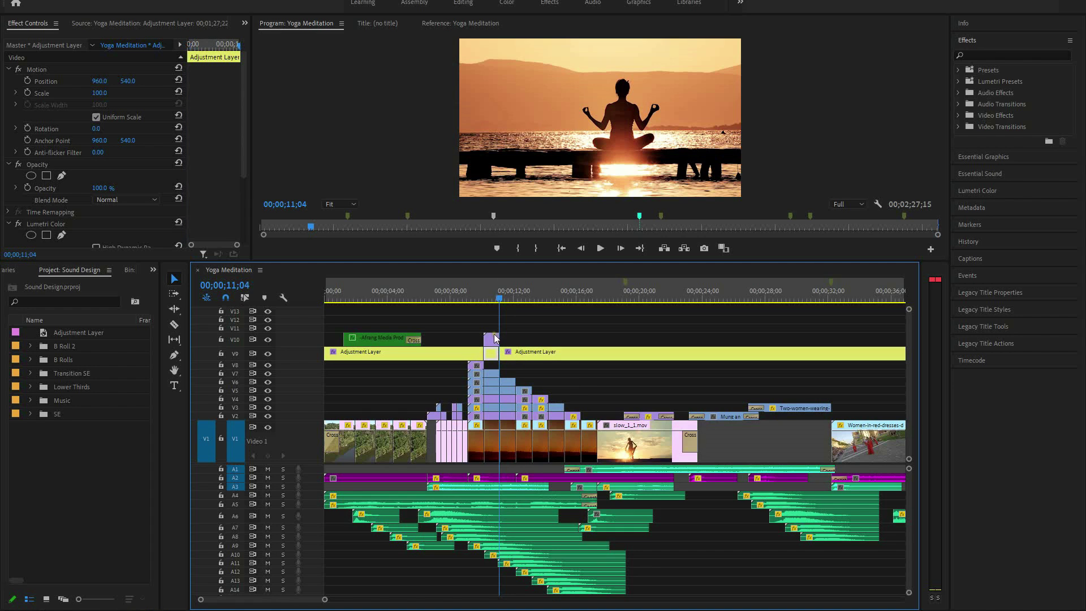
mouse_move(490, 339)
left_mouse_down()
mouse_move(754, 330)
mouse_move(475, 351)
left_mouse_up()
key("ctrl+z")
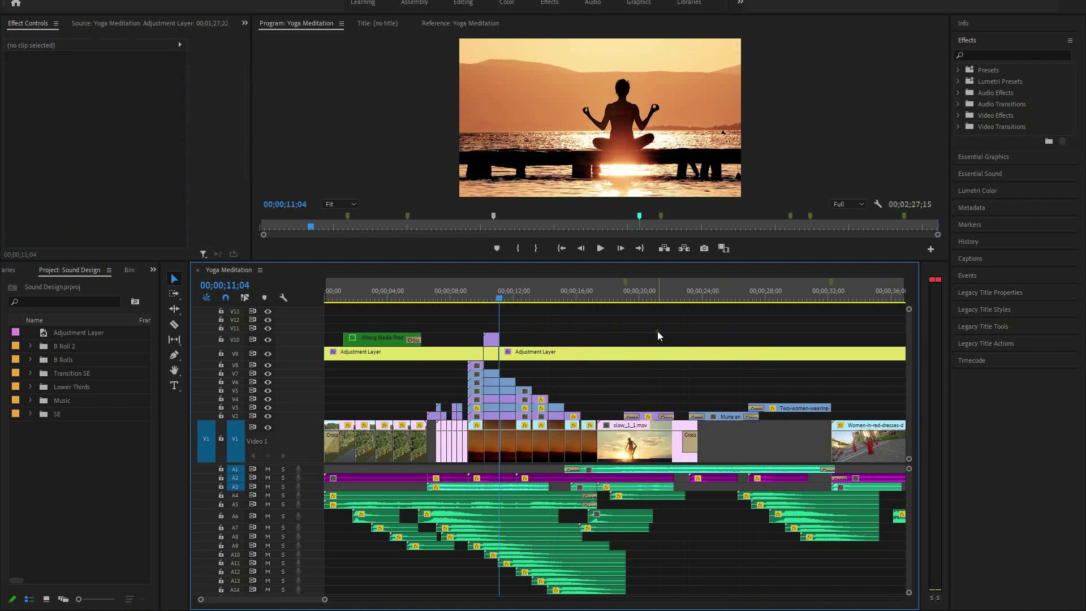
Step: Undo the yoga.mov placement, then scrub from 00;00;11;00 back to the man's profile shot
key("ctrl+z")
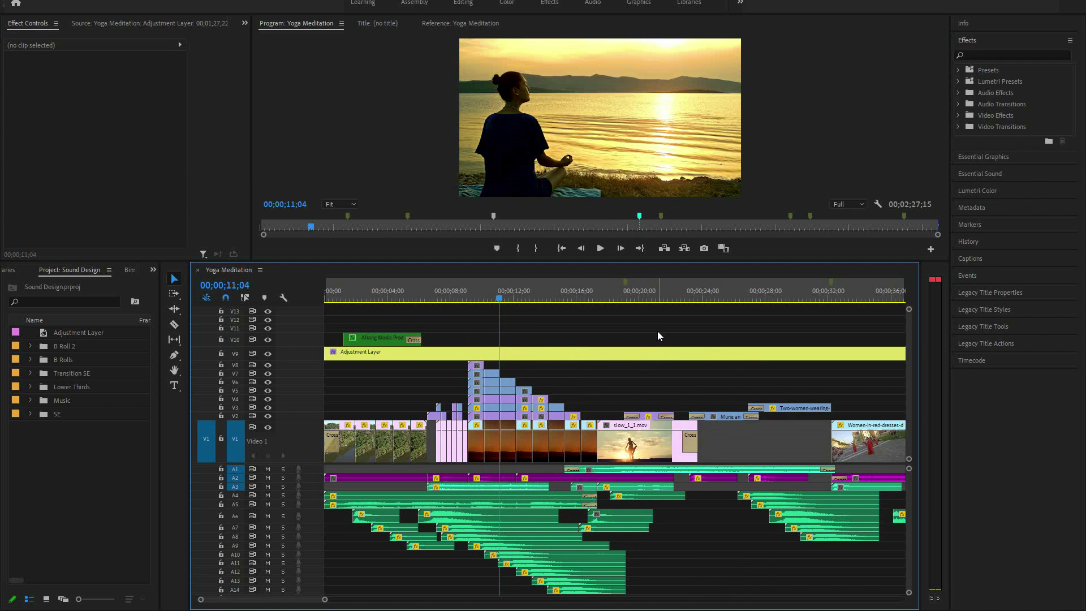
left_click(500, 300)
left_click_drag(500, 300, 316, 351)
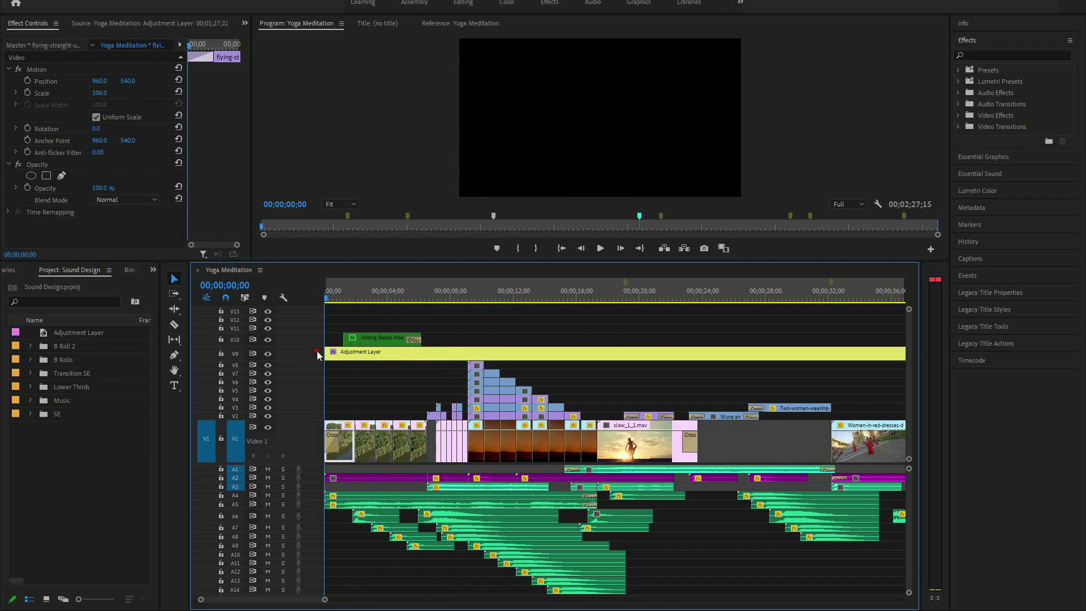